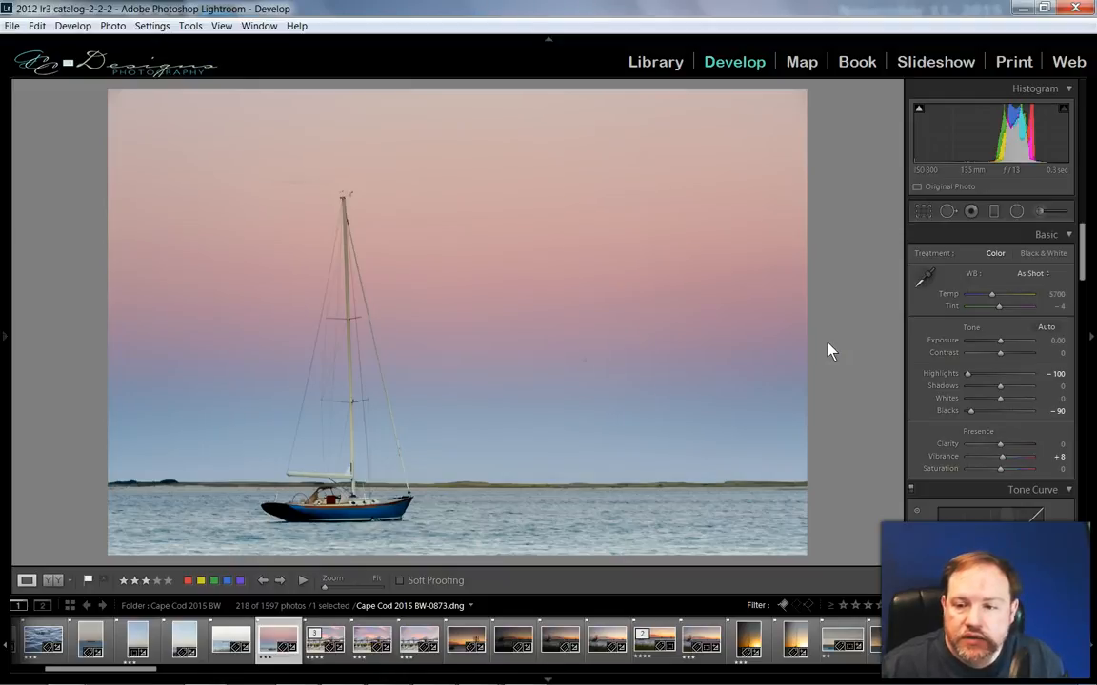
Step: Start the Crop tool on the sailboat photo and set its aspect ratio to 2 x 3 / 4 x 6
{"action": "left_click", "coordinate": [923, 211]}
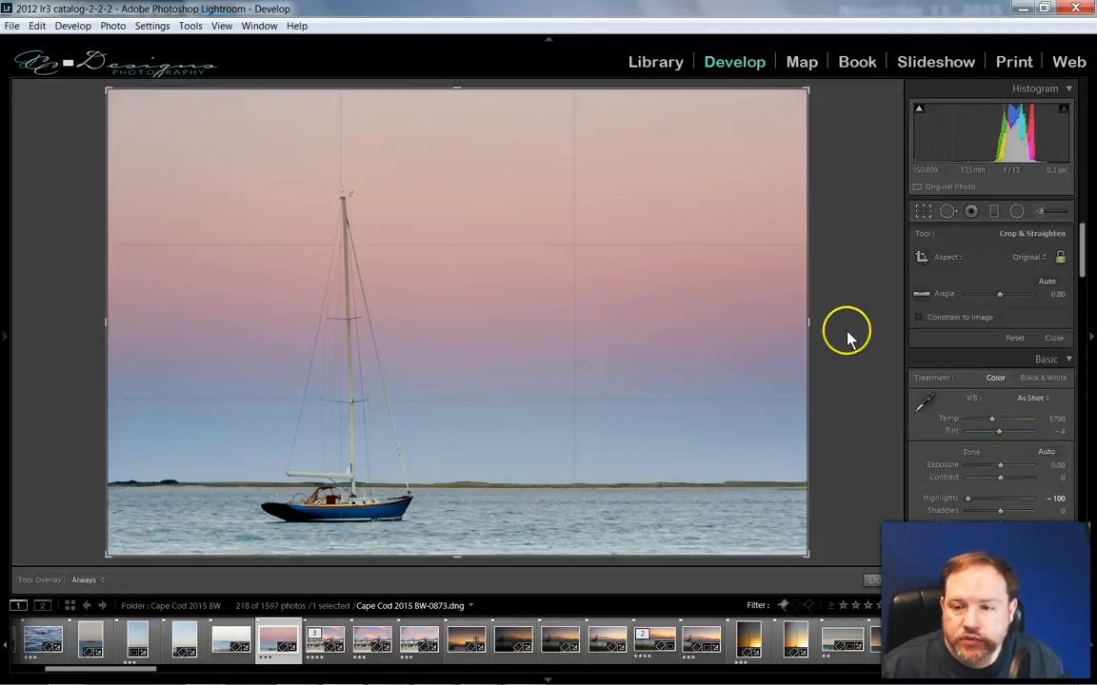
{"action": "left_click", "coordinate": [1040, 261]}
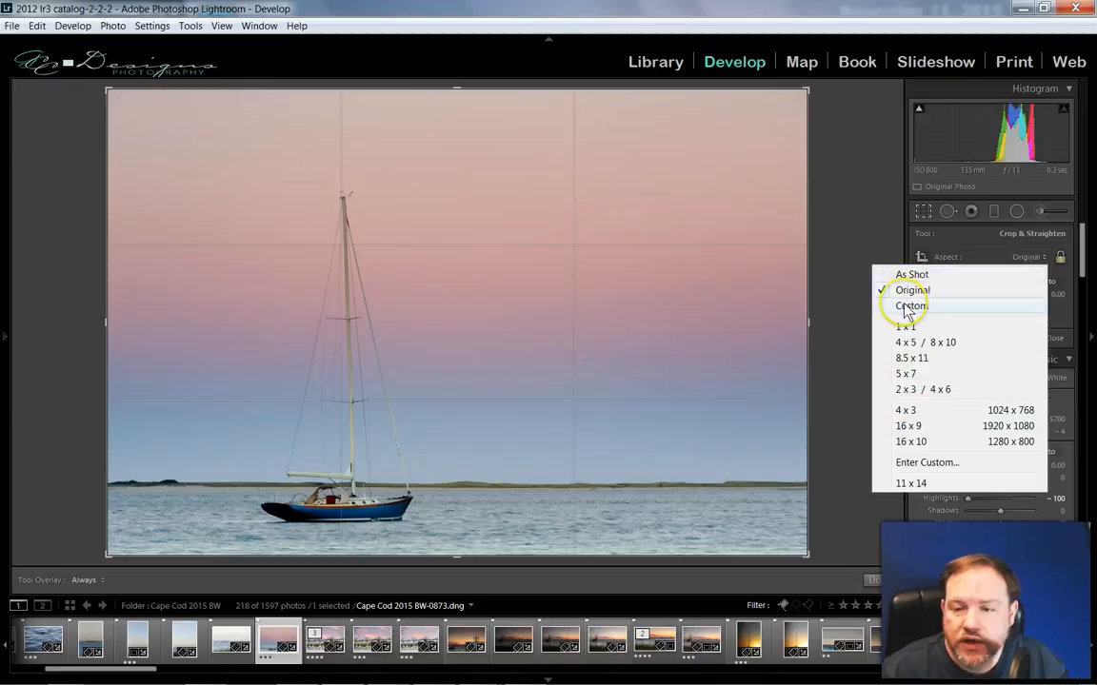
{"action": "left_click", "coordinate": [921, 392]}
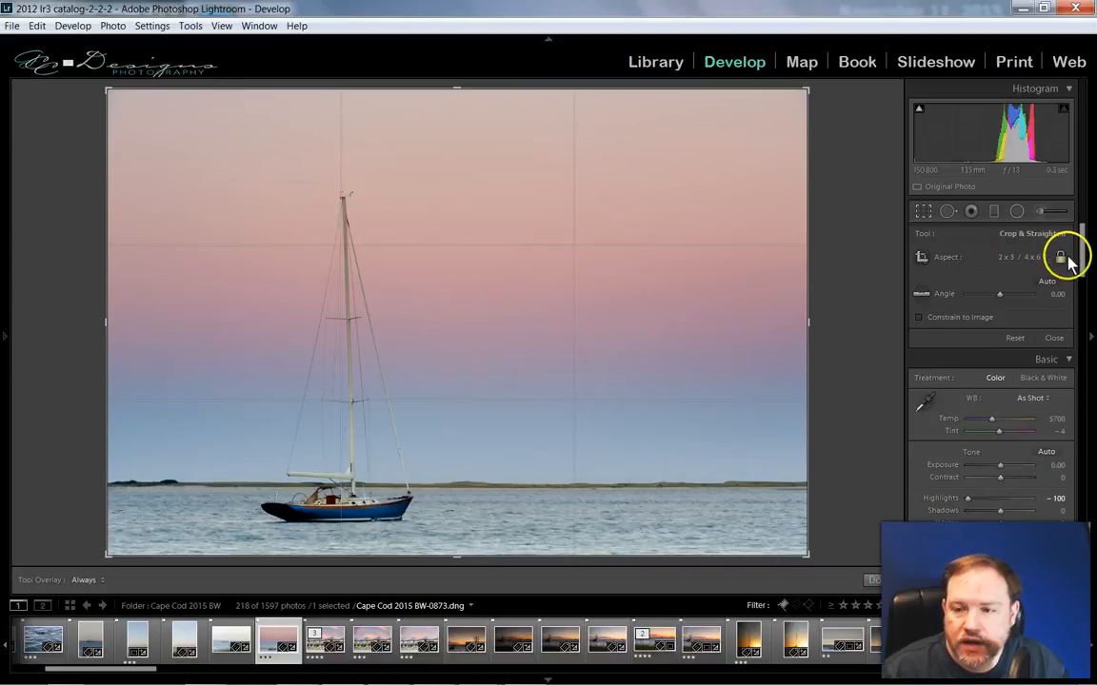
Step: Change the crop aspect to 1 x 1 and shift the photo so the sailboat's mast falls near the left third line
{"action": "left_click", "coordinate": [1016, 260]}
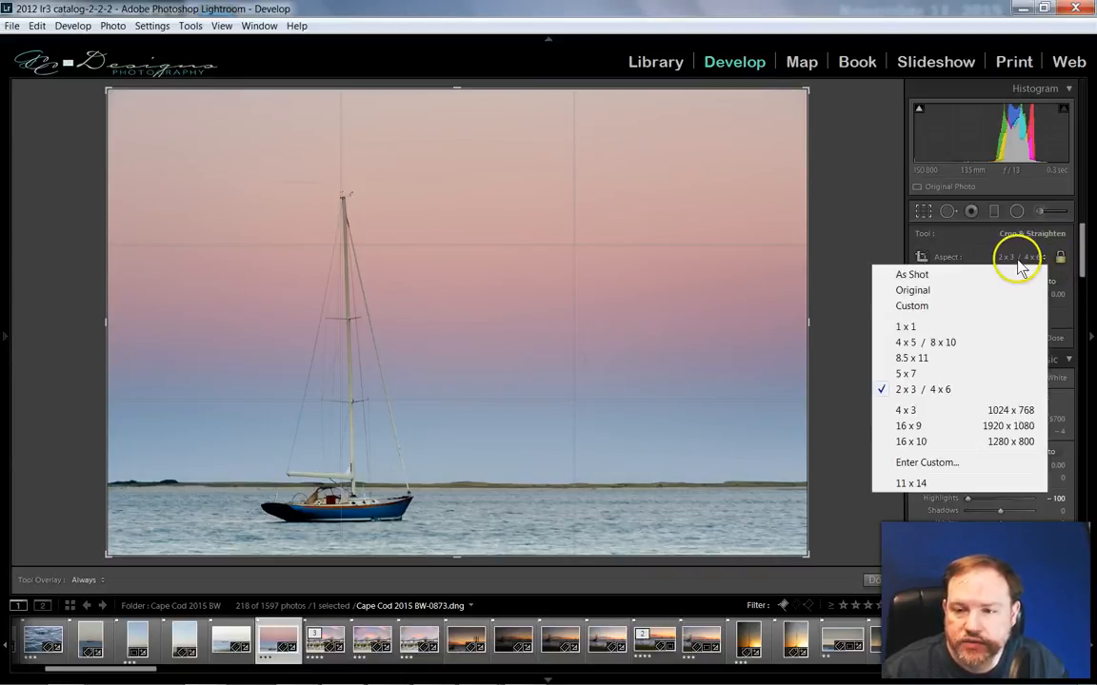
{"action": "left_click", "coordinate": [904, 327]}
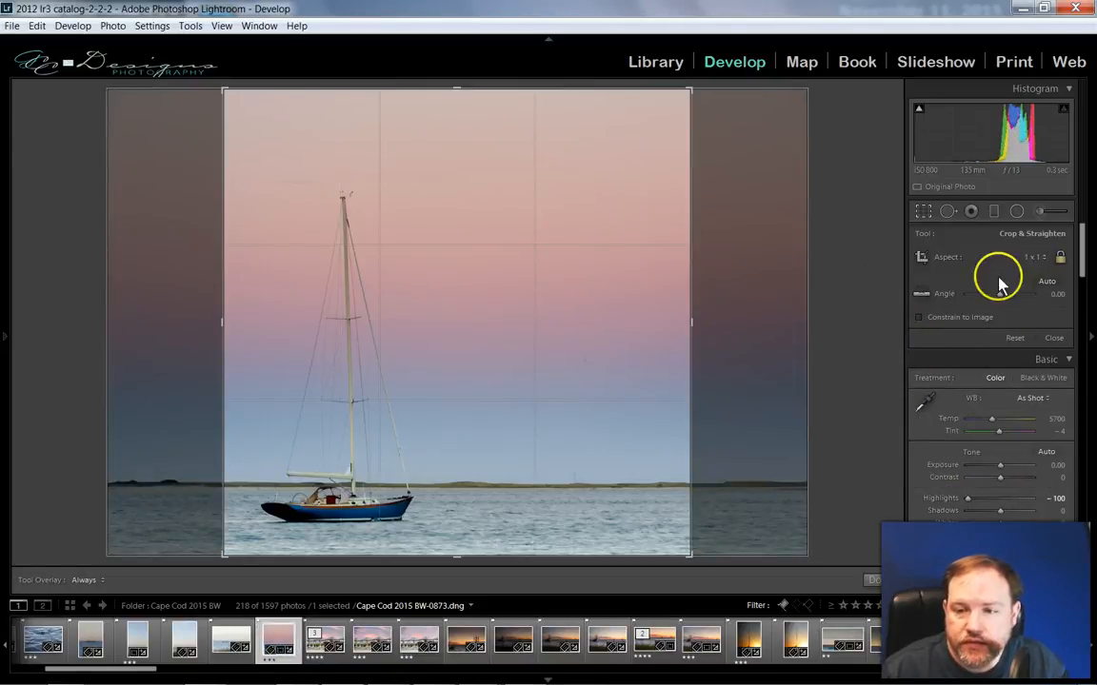
{"action": "left_click_drag", "start_coordinate": [509, 385], "coordinate": [552, 382]}
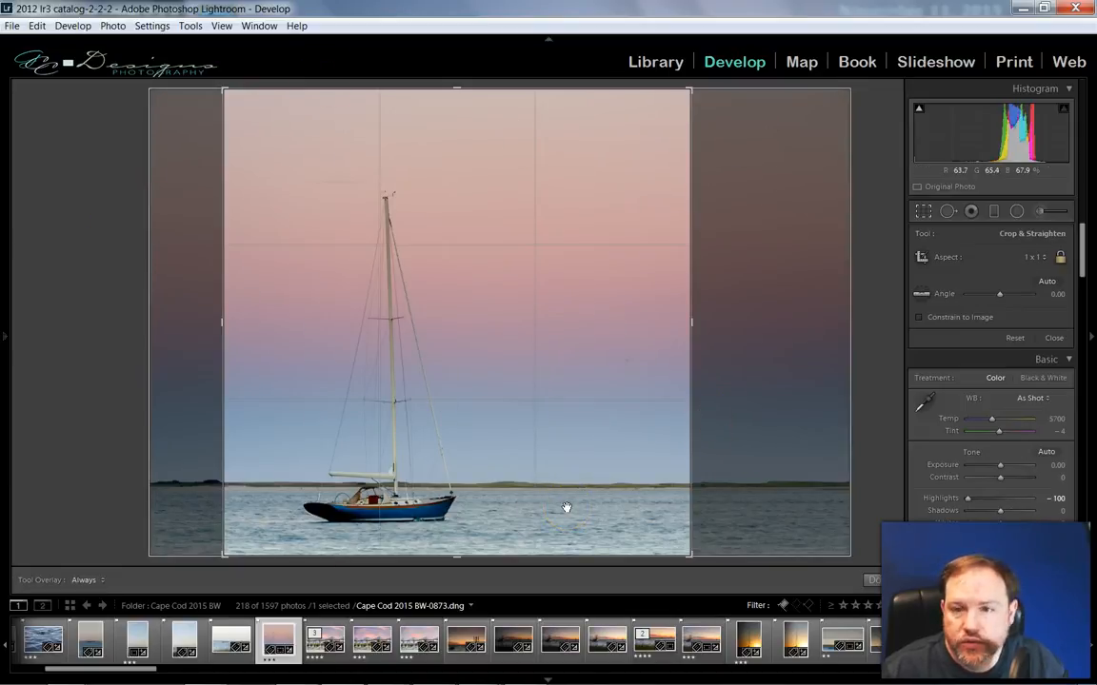
{"action": "mouse_move", "coordinate": [507, 494]}
{"action": "left_mouse_down"}
{"action": "mouse_move", "coordinate": [626, 490]}
{"action": "mouse_move", "coordinate": [506, 492]}
{"action": "left_mouse_up"}
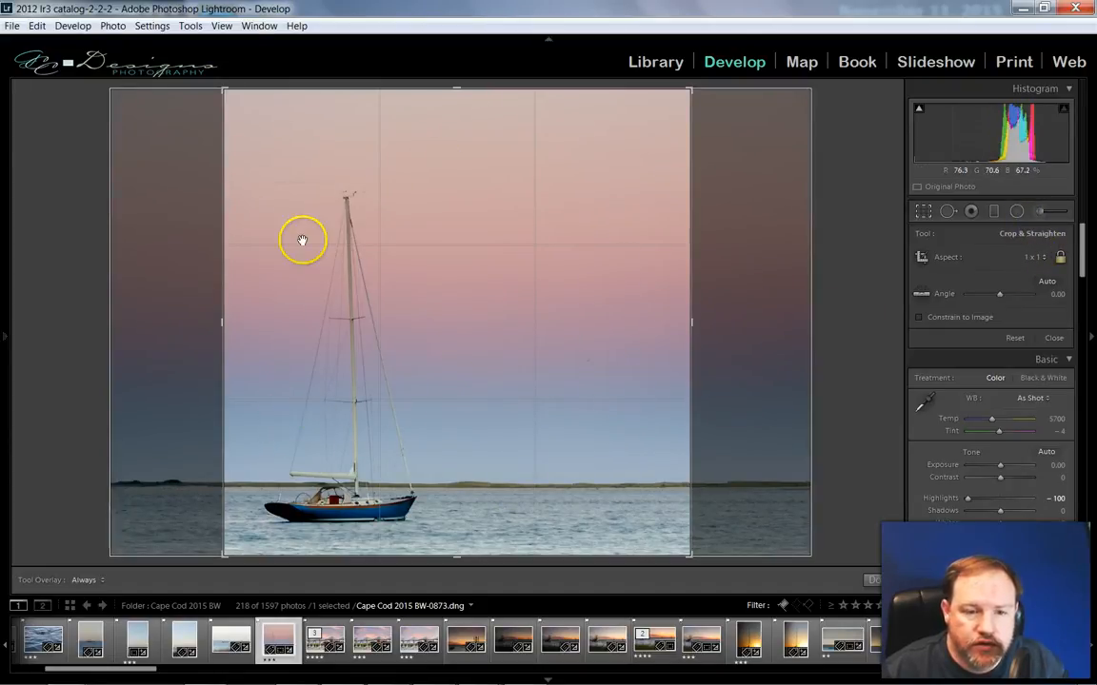
{"action": "left_click_drag", "start_coordinate": [473, 430], "coordinate": [512, 431]}
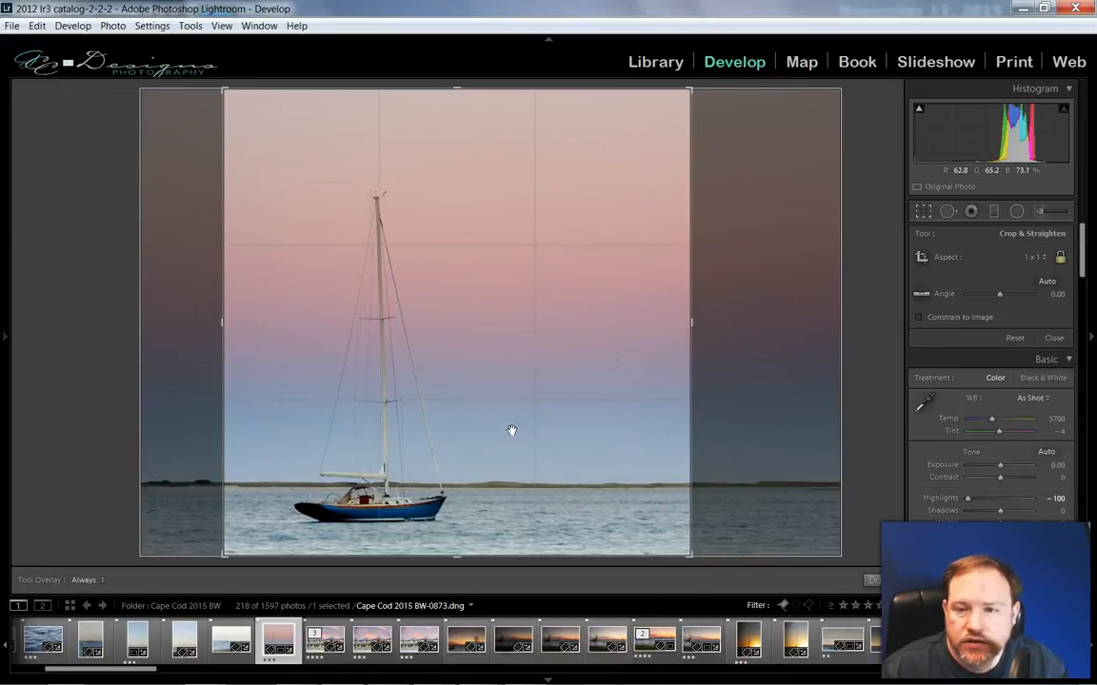
Step: Tighten the square crop slightly, move the sailboat a little further into the frame, and apply the crop
{"action": "left_click_drag", "start_coordinate": [453, 93], "coordinate": [451, 105]}
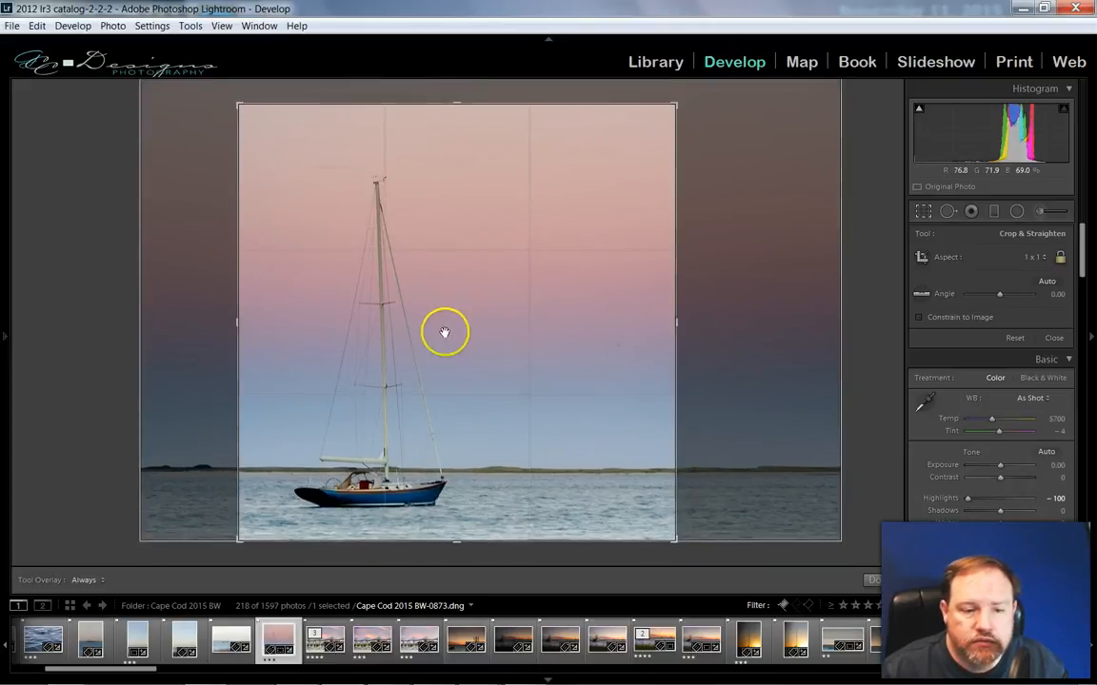
{"action": "left_click_drag", "start_coordinate": [468, 343], "coordinate": [468, 335]}
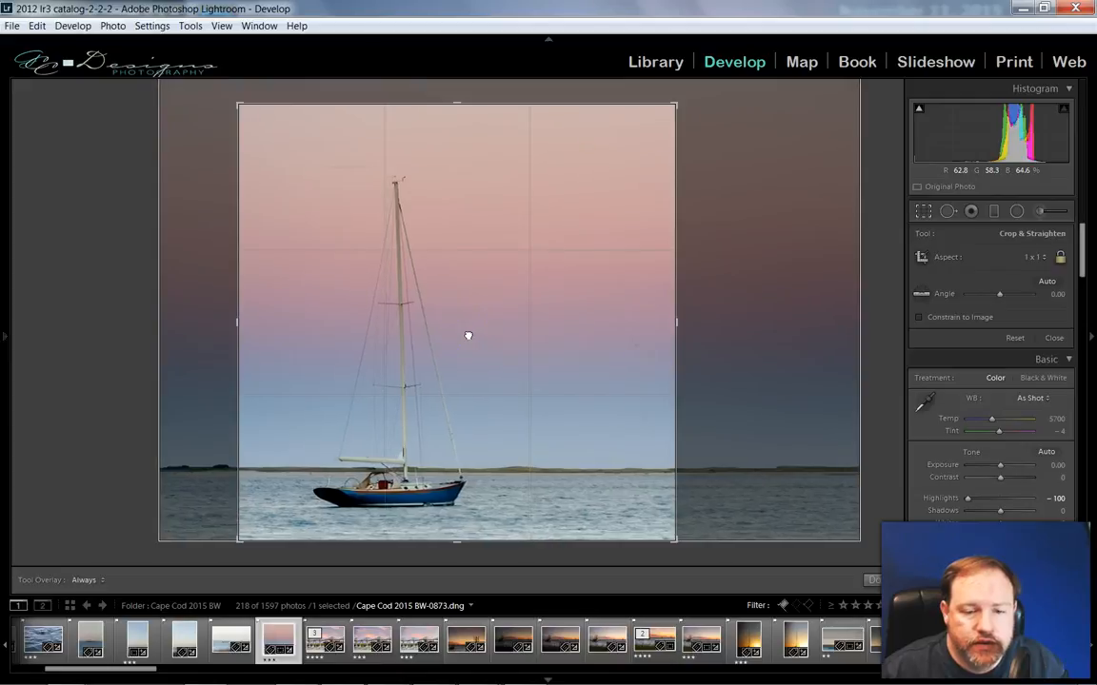
{"action": "left_click_drag", "start_coordinate": [549, 378], "coordinate": [550, 378]}
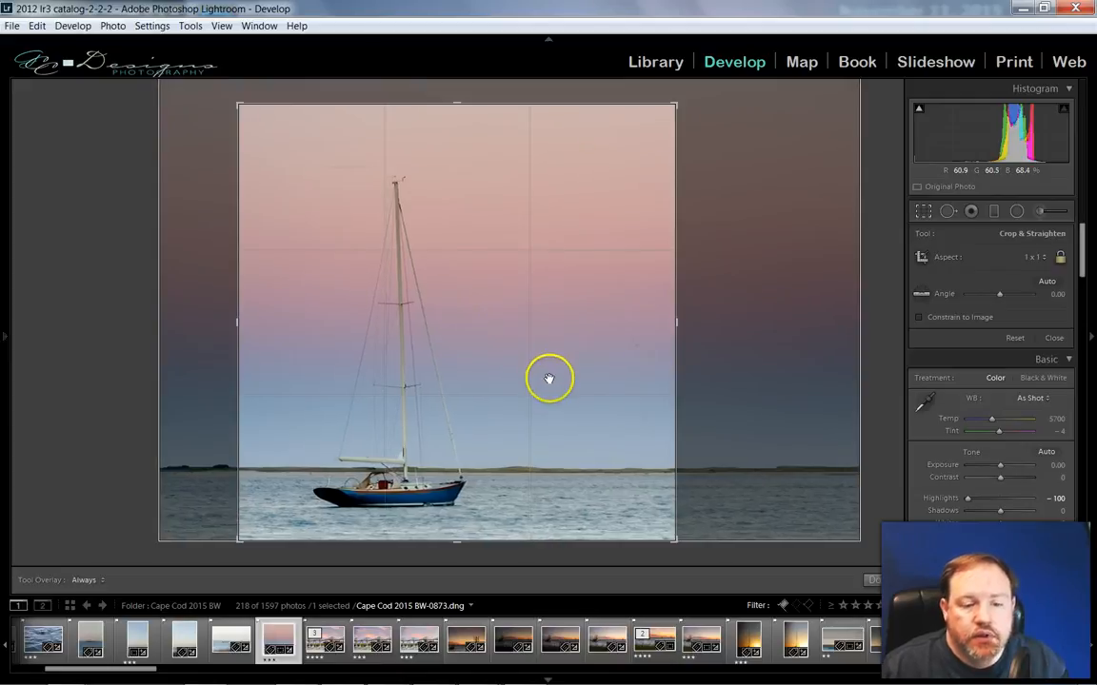
{"action": "key", "text": "Return"}
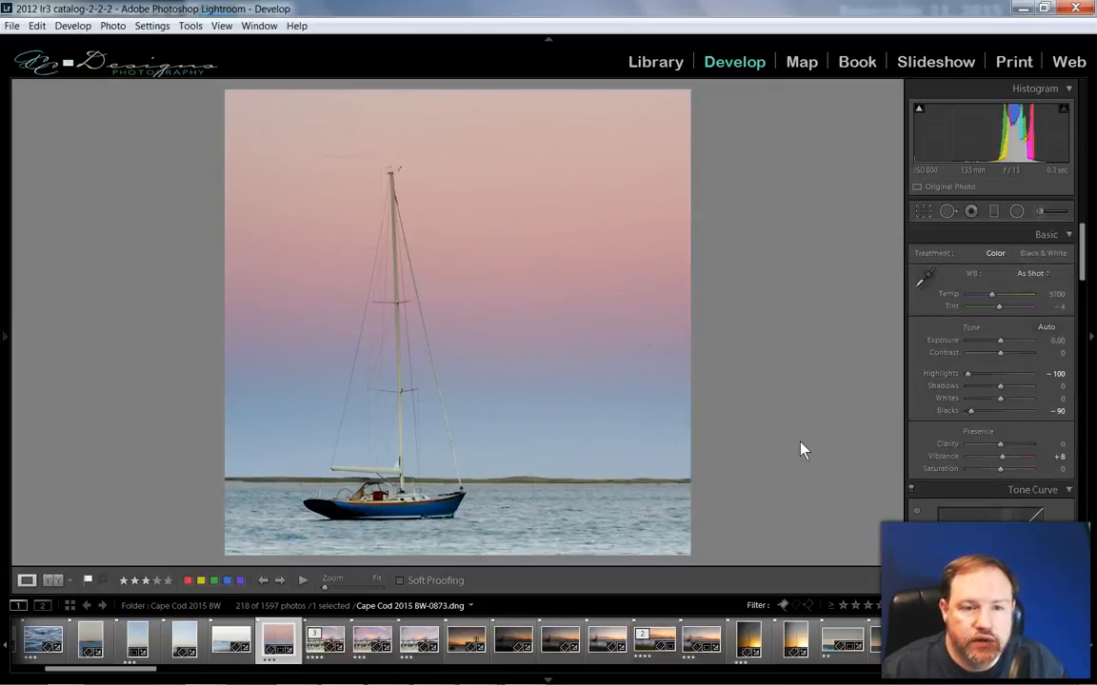
Step: Reopen the crop with the 4 x 5 / 8 x 10 aspect ratio and centre the sailboat horizontally in the frame
{"action": "left_click", "coordinate": [921, 211]}
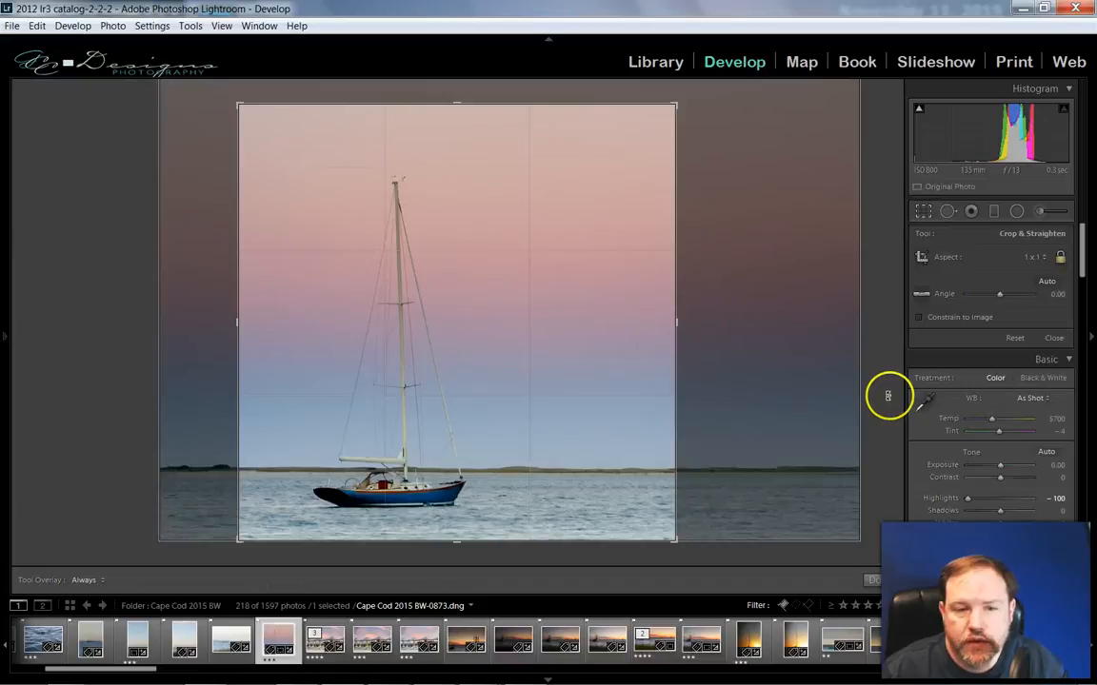
{"action": "left_click", "coordinate": [1035, 261]}
{"action": "left_click", "coordinate": [939, 344]}
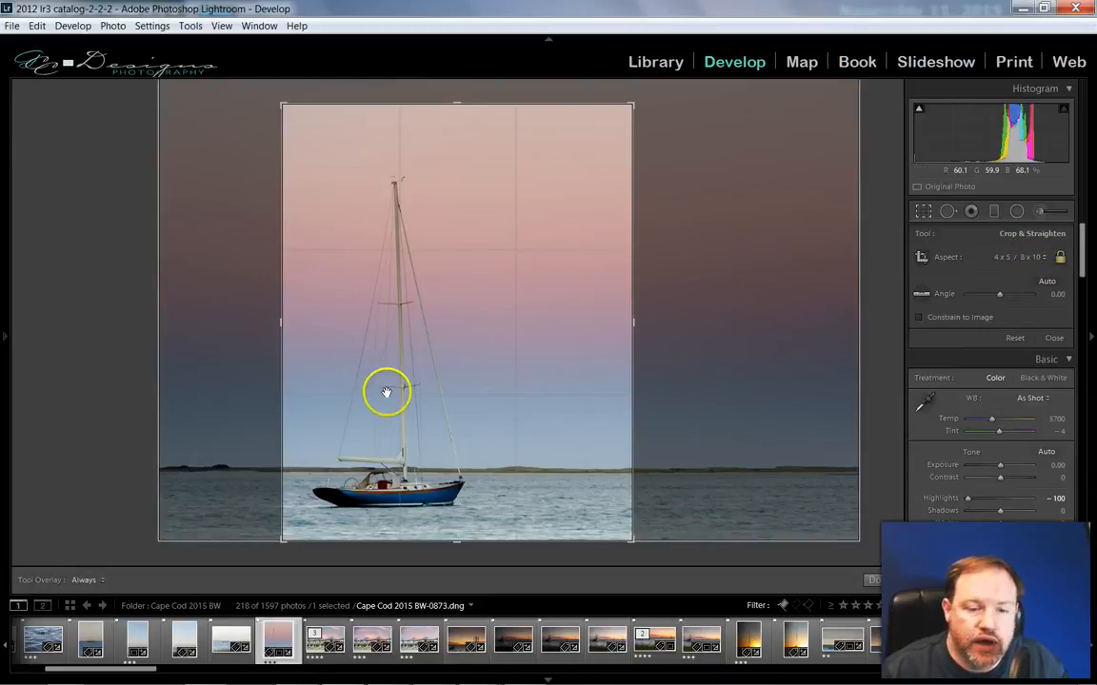
{"action": "left_click_drag", "start_coordinate": [423, 394], "coordinate": [481, 393]}
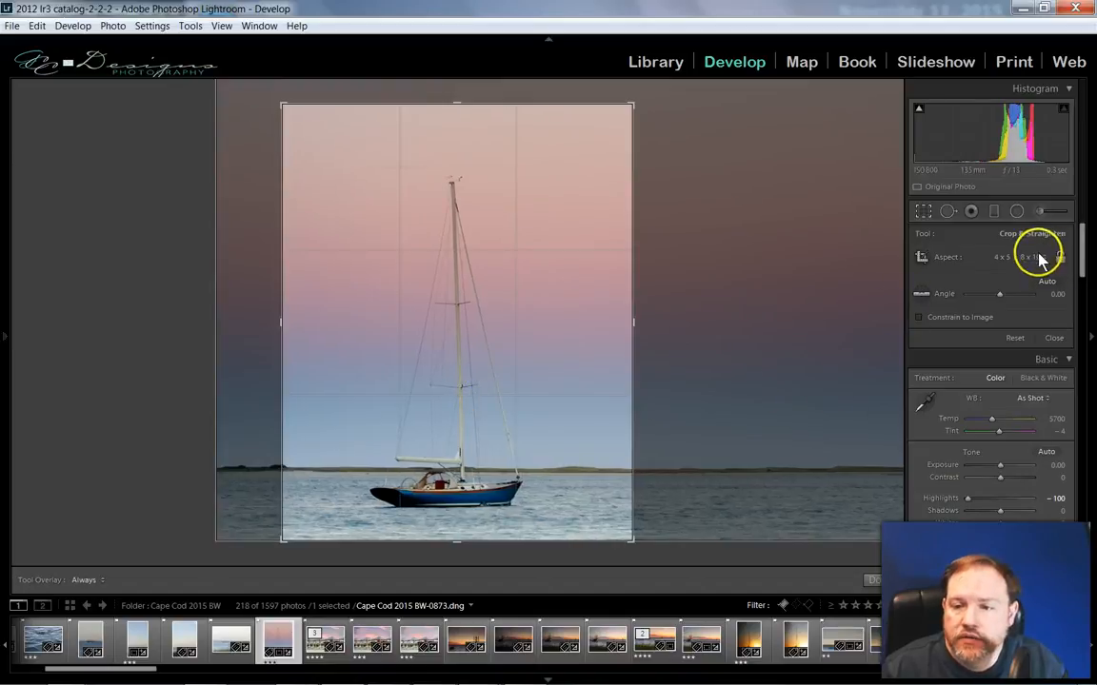
Step: Try the 8.5 x 11 aspect ratio on the sailboat crop, followed by 5 x 7
{"action": "left_click", "coordinate": [1041, 257]}
{"action": "left_click", "coordinate": [918, 360]}
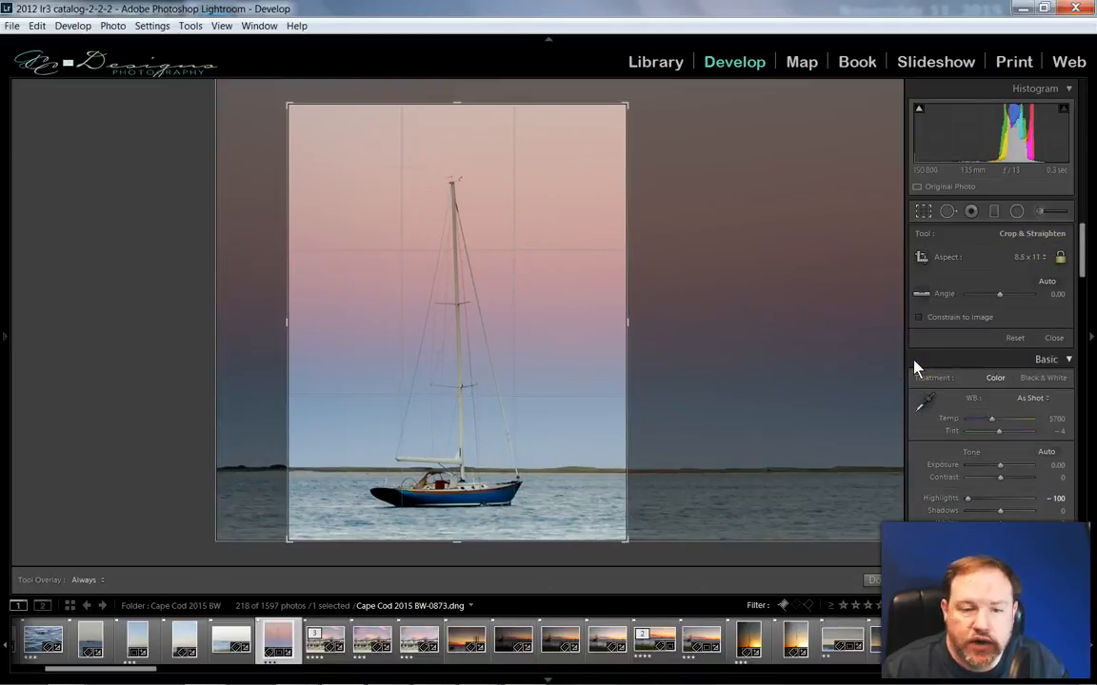
{"action": "left_click", "coordinate": [1031, 257]}
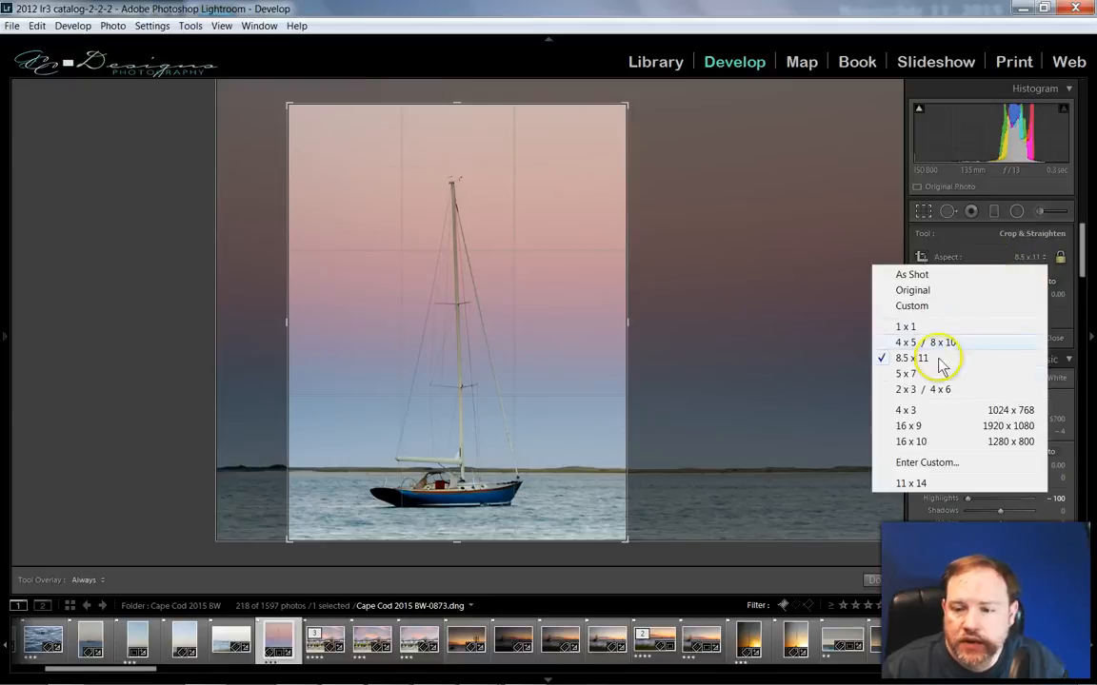
{"action": "left_click", "coordinate": [922, 373]}
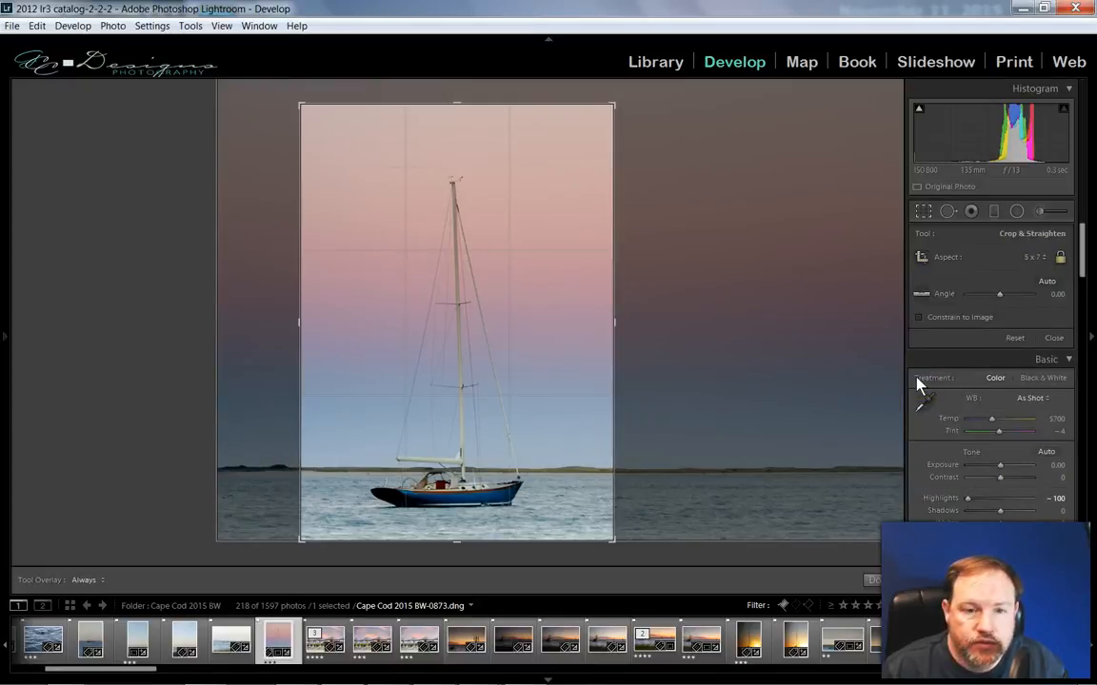
Step: Try the 4 x 3 aspect ratio on the sailboat crop, followed by 16 x 9
{"action": "left_click", "coordinate": [1030, 255]}
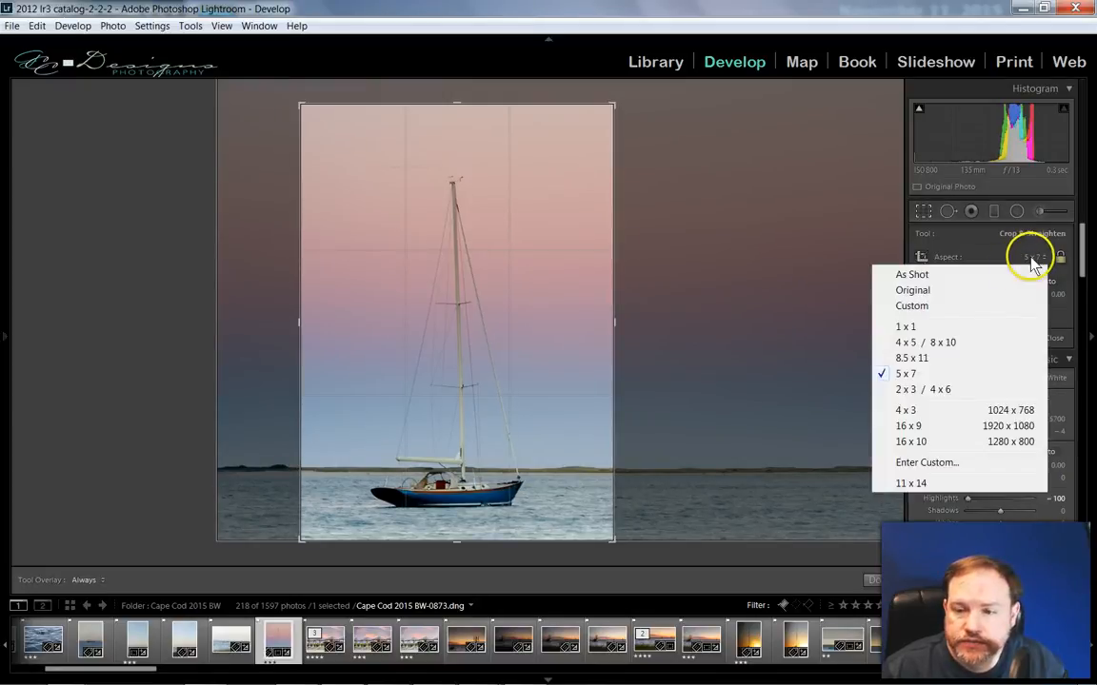
{"action": "left_click", "coordinate": [943, 410]}
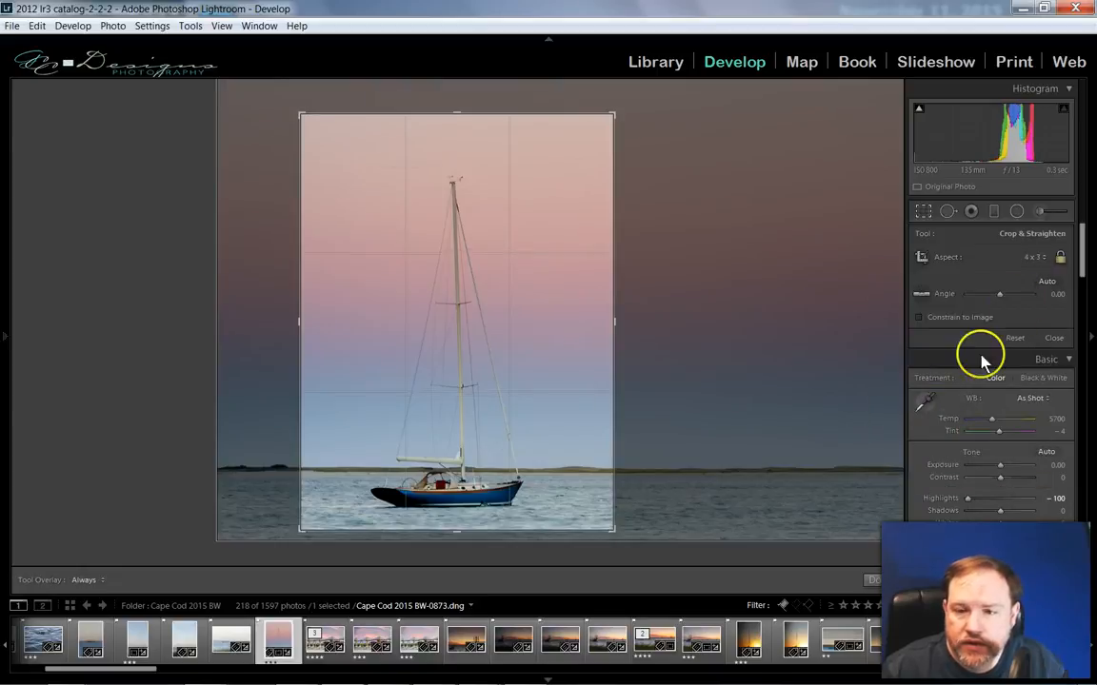
{"action": "left_click", "coordinate": [1033, 256]}
{"action": "left_click", "coordinate": [929, 425]}
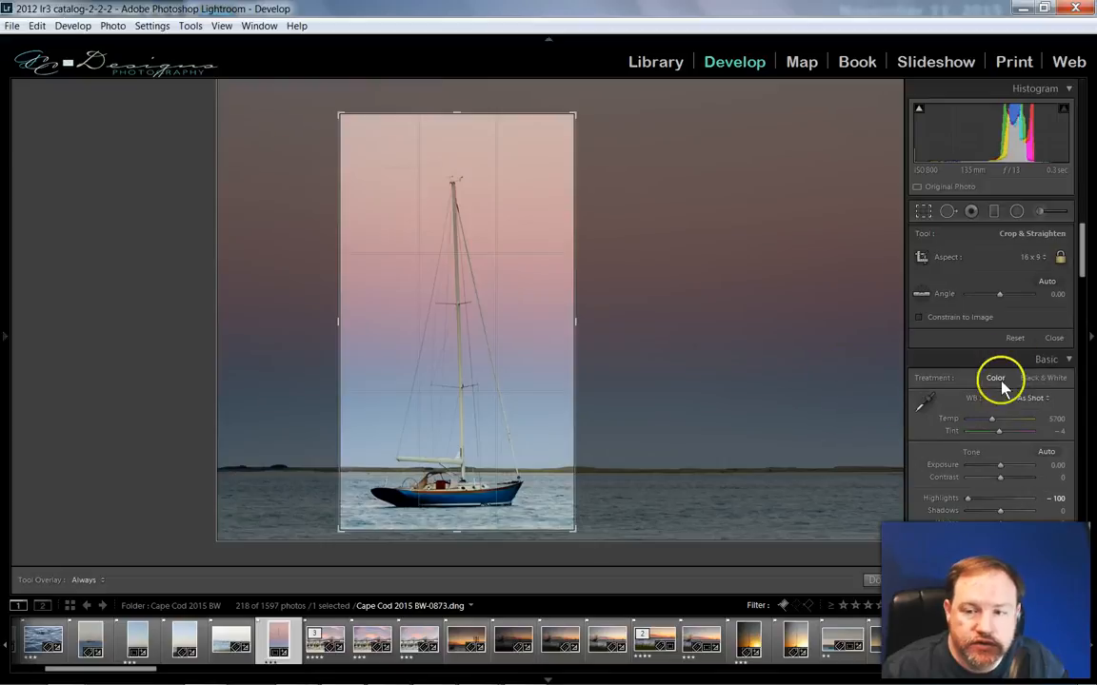
Step: Set the crop aspect to 4 x 3 and enlarge the frame to take in the whole sailboat with sky above and water below
{"action": "left_click", "coordinate": [1033, 257]}
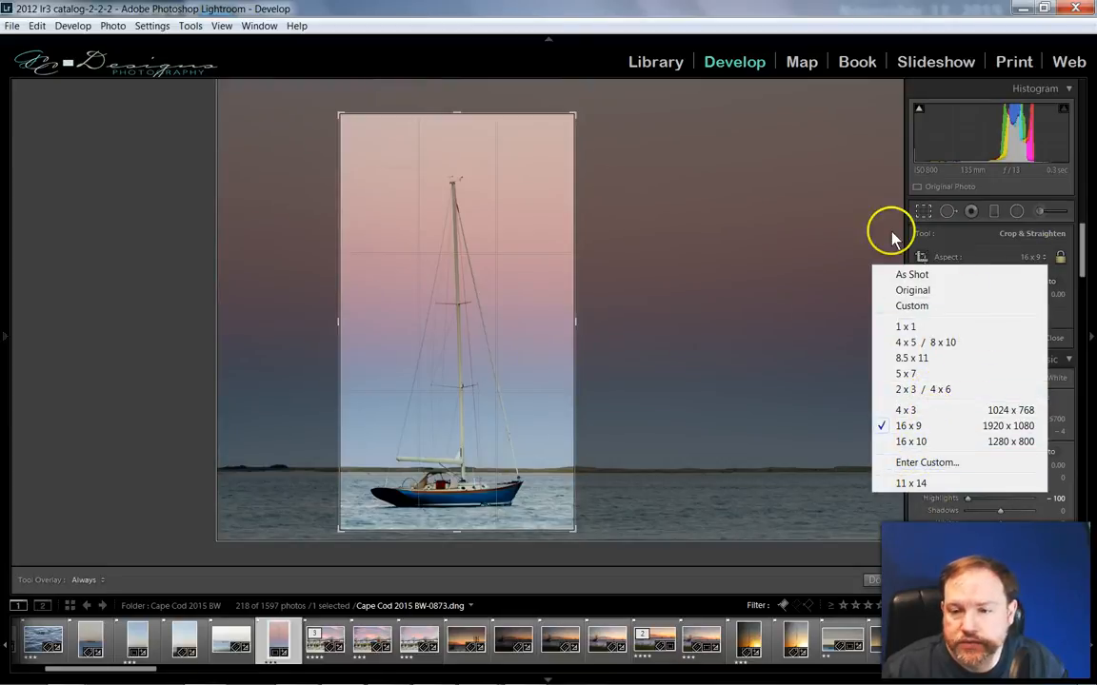
{"action": "left_click", "coordinate": [909, 410]}
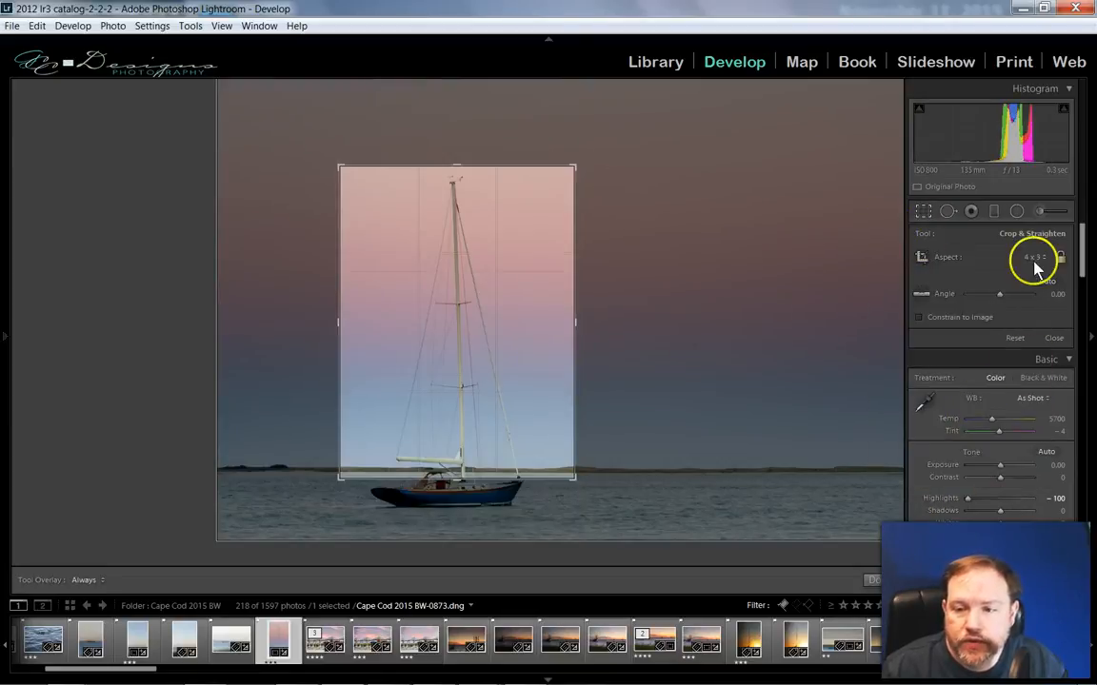
{"action": "left_click_drag", "start_coordinate": [488, 412], "coordinate": [482, 378]}
{"action": "left_click_drag", "start_coordinate": [468, 166], "coordinate": [450, 142]}
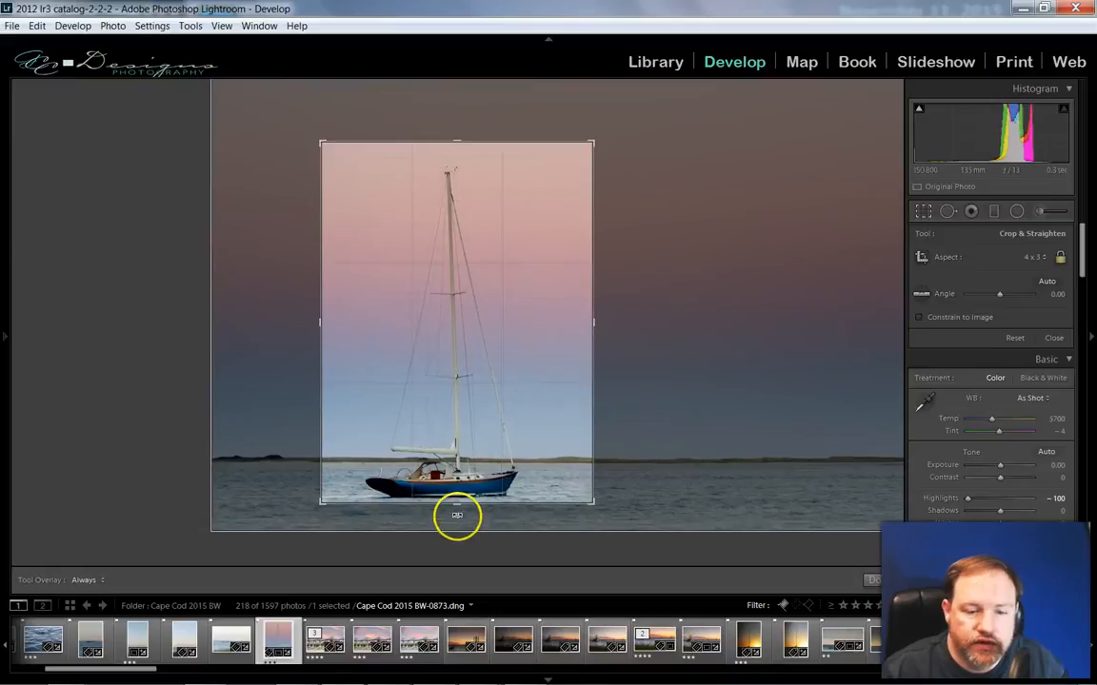
{"action": "left_click_drag", "start_coordinate": [453, 506], "coordinate": [450, 538]}
Step: Undo the last shift of the sailboat within the frame and apply the 4 x 3 crop
{"action": "left_click_drag", "start_coordinate": [463, 448], "coordinate": [476, 451]}
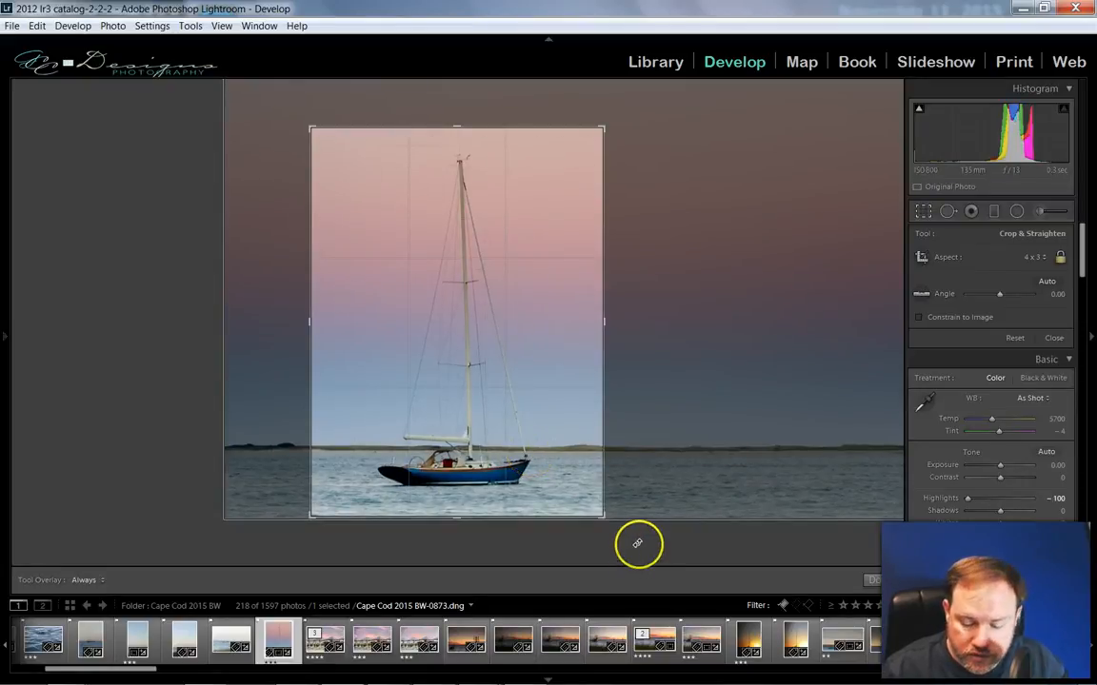
{"action": "key", "text": "ctrl+z"}
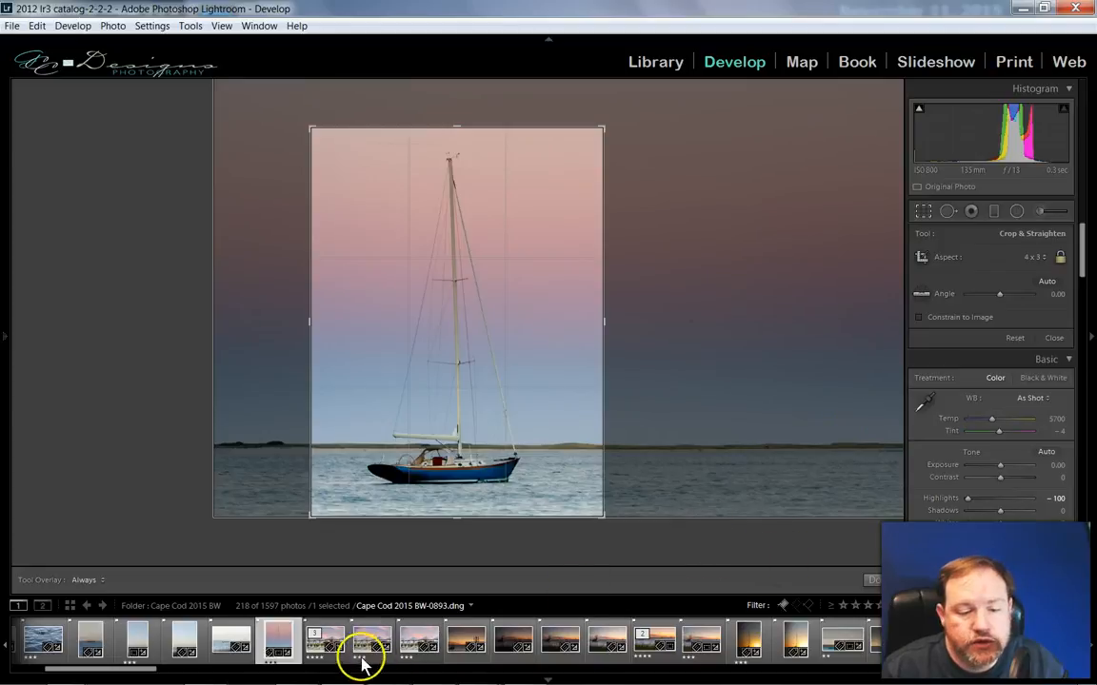
{"action": "left_click", "coordinate": [923, 211]}
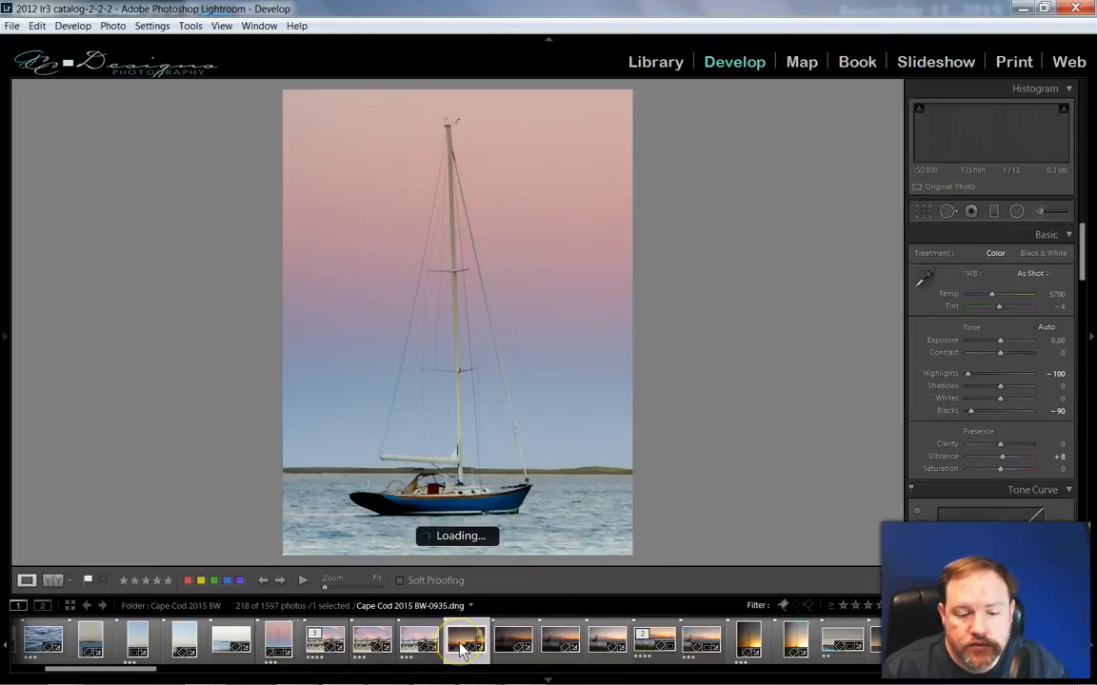
Step: Open harbor photo Cape Cod 2015 BW-0946.dng and crop it to 4 x 5 / 8 x 10 with the large fishing boat well inside the frame
{"action": "left_click", "coordinate": [465, 644]}
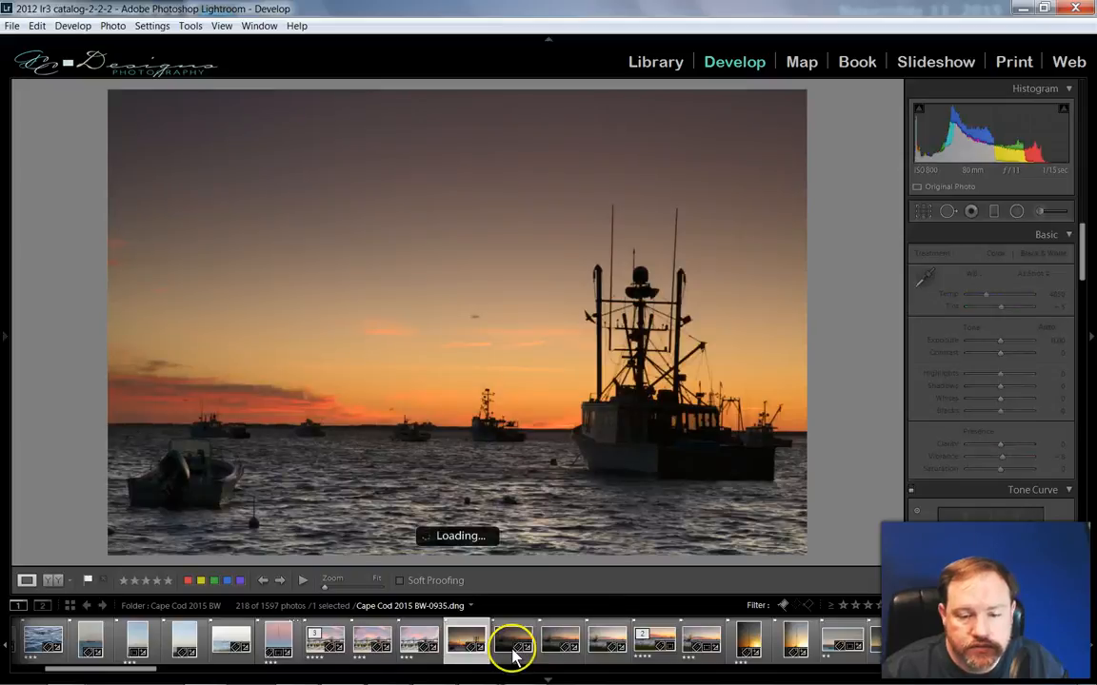
{"action": "left_click", "coordinate": [592, 646]}
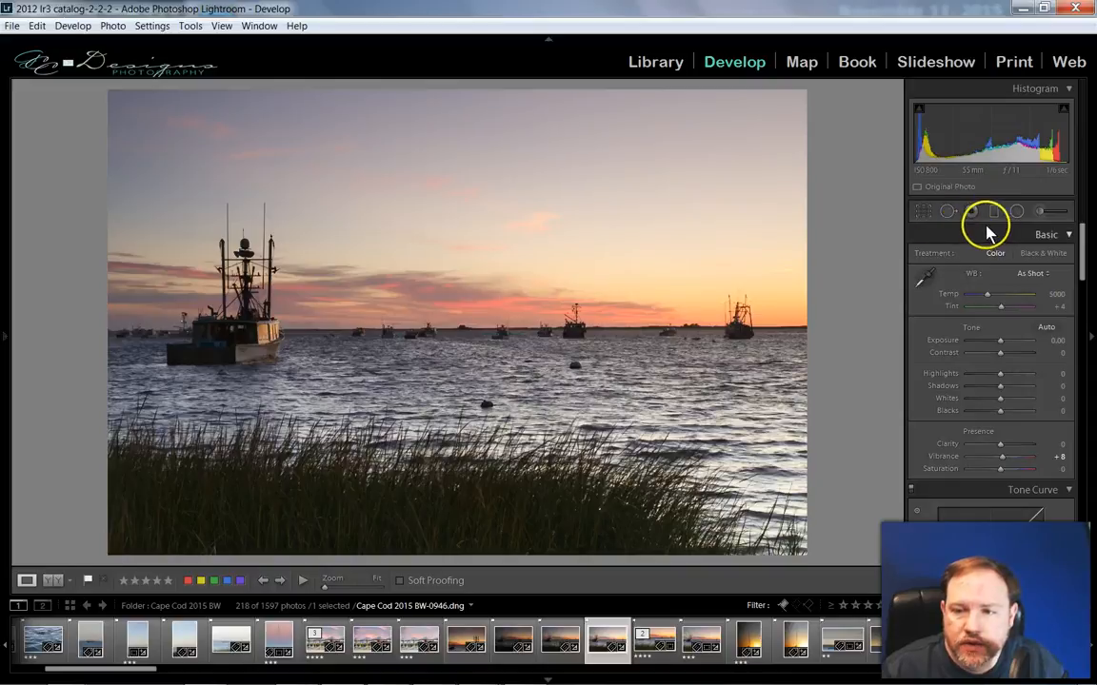
{"action": "left_click", "coordinate": [919, 213]}
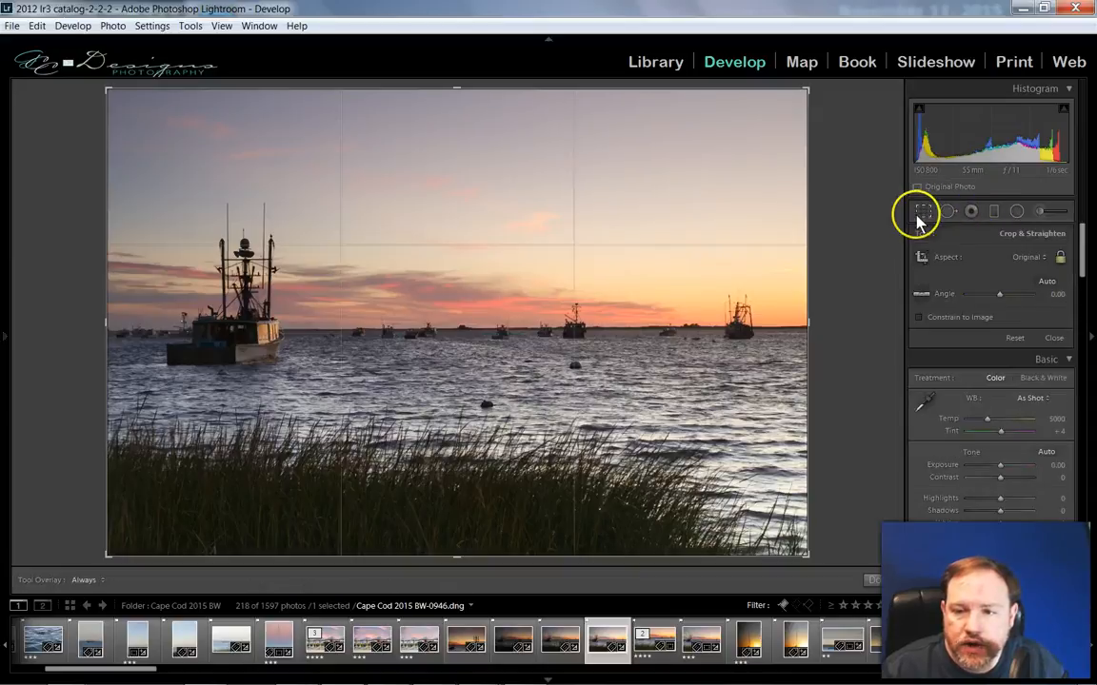
{"action": "left_click", "coordinate": [1028, 258]}
{"action": "left_click", "coordinate": [948, 343]}
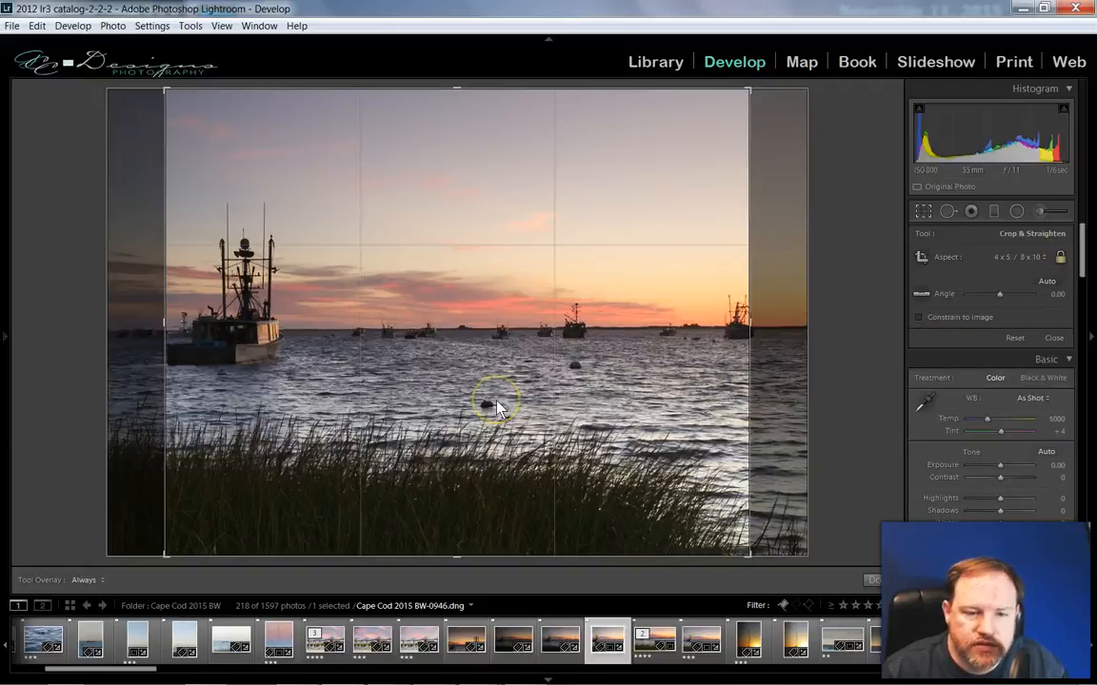
{"action": "left_click_drag", "start_coordinate": [495, 408], "coordinate": [526, 409]}
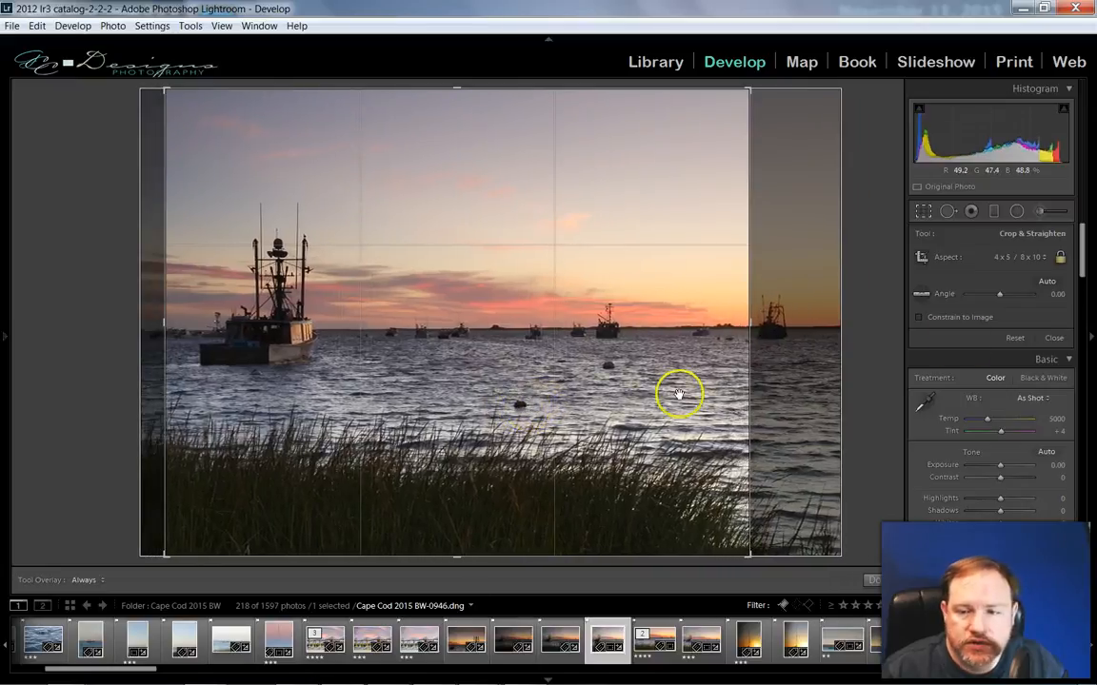
Step: Change the harbor photo's crop to 1 x 1 and reposition the photo so the whole large fishing boat fits in the frame
{"action": "left_click", "coordinate": [1026, 257]}
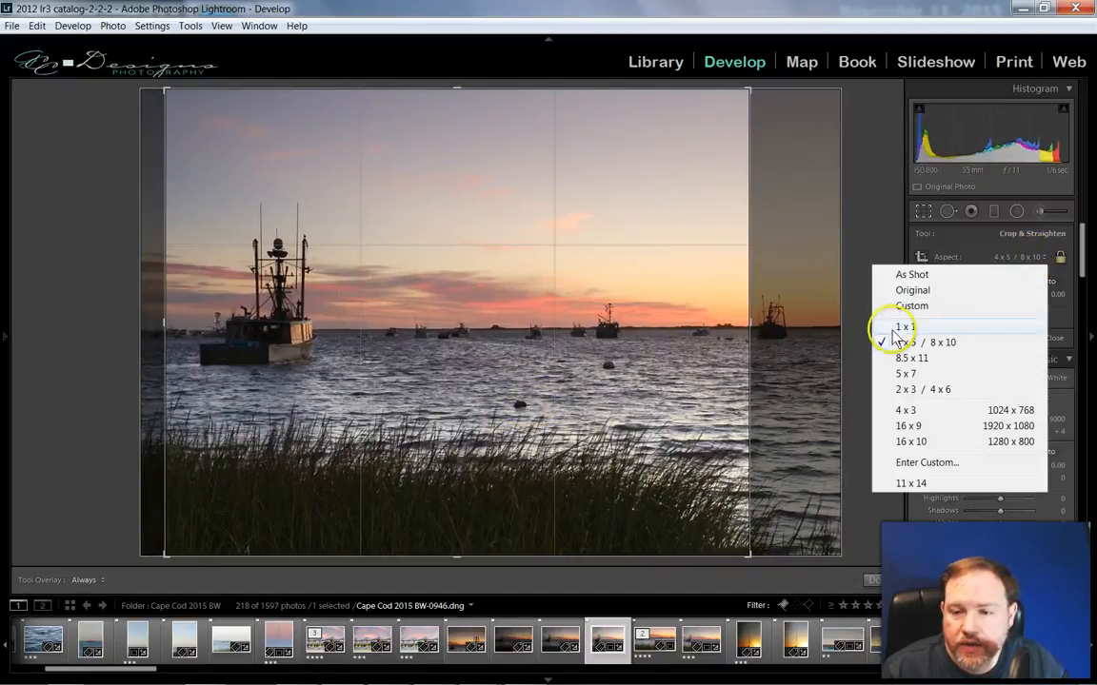
{"action": "left_click", "coordinate": [900, 326]}
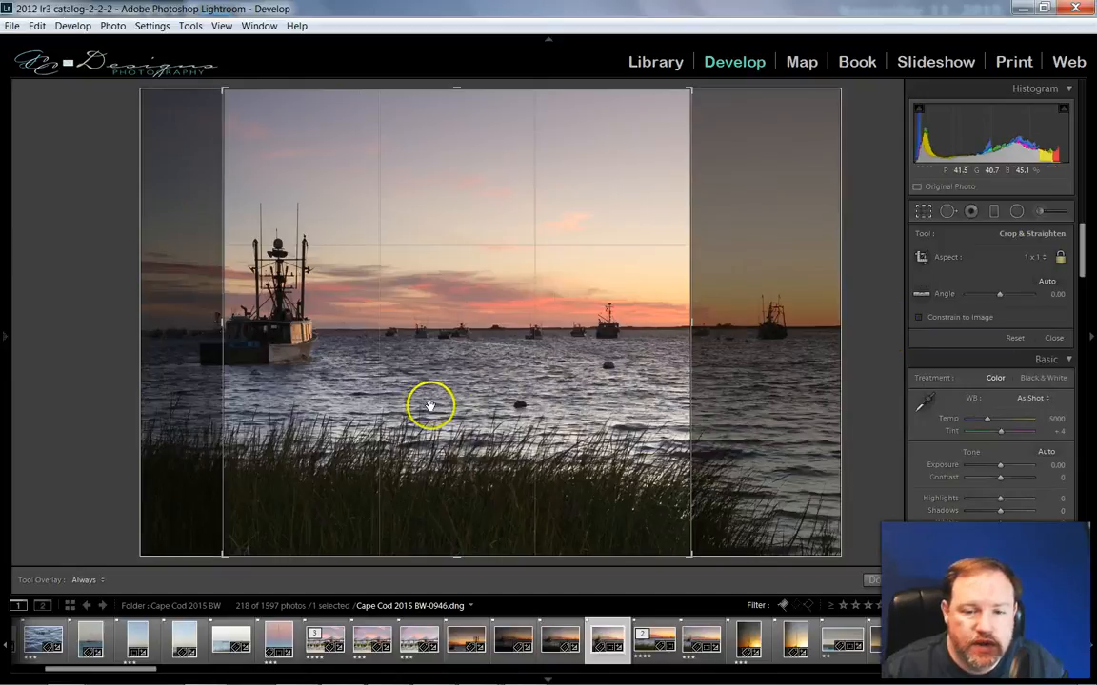
{"action": "left_click_drag", "start_coordinate": [429, 403], "coordinate": [485, 416]}
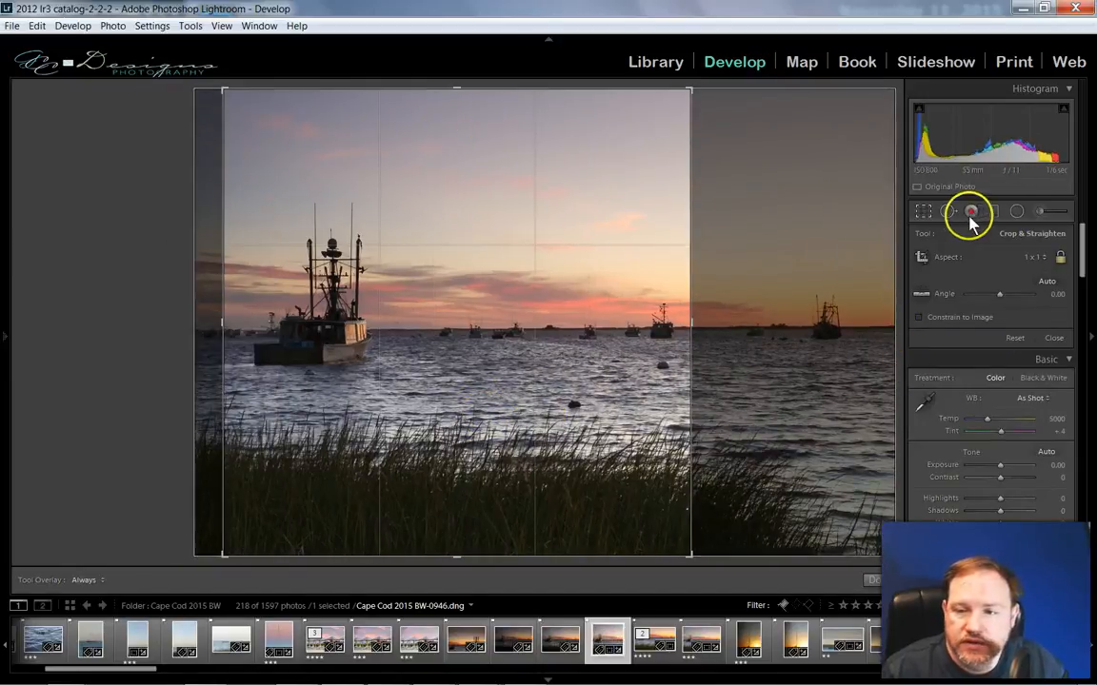
Step: Change the harbor photo's crop aspect to 16 x 9 and flip the crop frame to landscape orientation
{"action": "left_click", "coordinate": [1036, 258]}
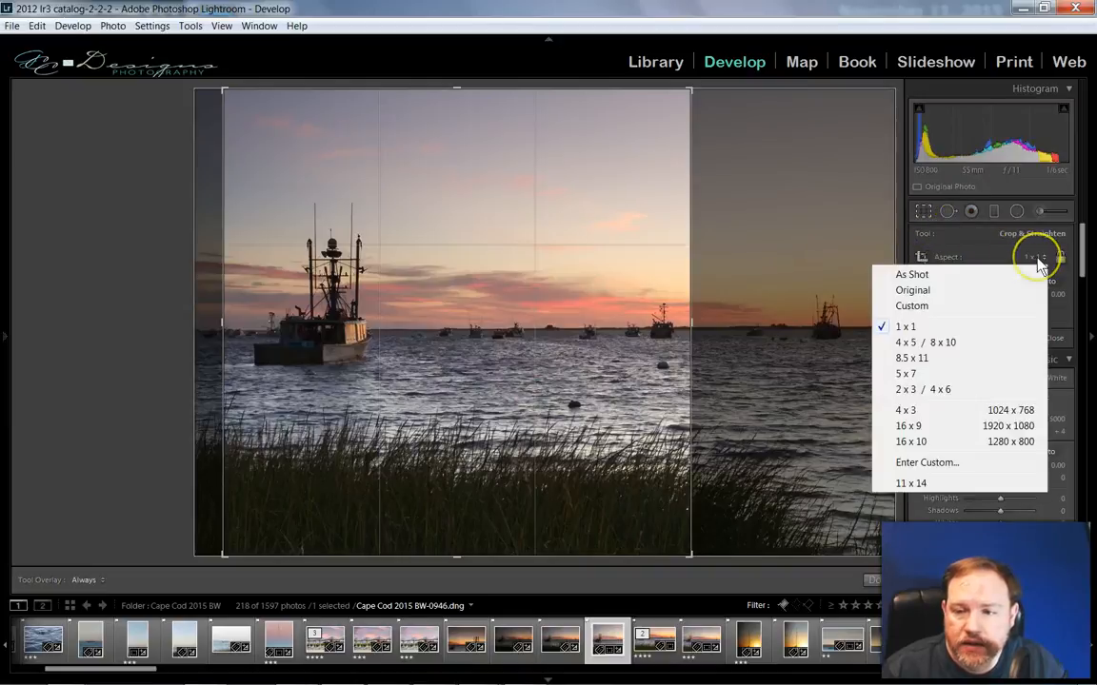
{"action": "left_click", "coordinate": [937, 428]}
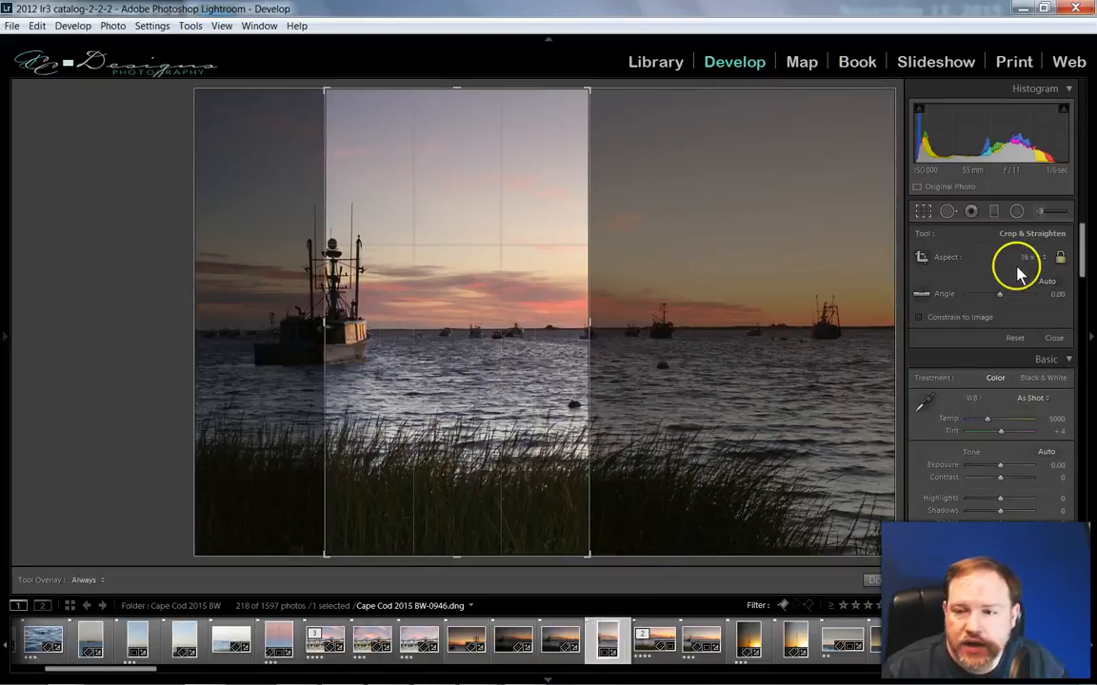
{"action": "key", "text": "x"}
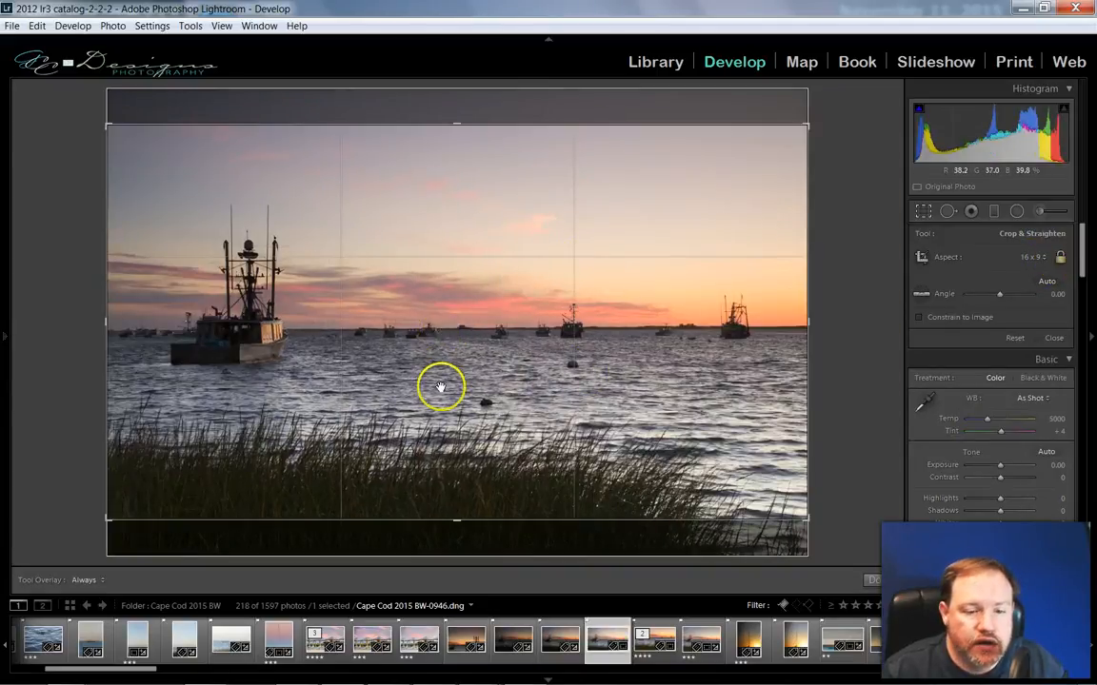
Step: Shift the harbor photo upward within the 16 x 9 frame and tighten the frame's sides, keeping the large fishing boat and the distant boats inside
{"action": "mouse_move", "coordinate": [436, 394]}
{"action": "left_mouse_down"}
{"action": "mouse_move", "coordinate": [435, 366]}
{"action": "mouse_move", "coordinate": [430, 381]}
{"action": "left_mouse_up"}
{"action": "left_click_drag", "start_coordinate": [111, 321], "coordinate": [112, 322]}
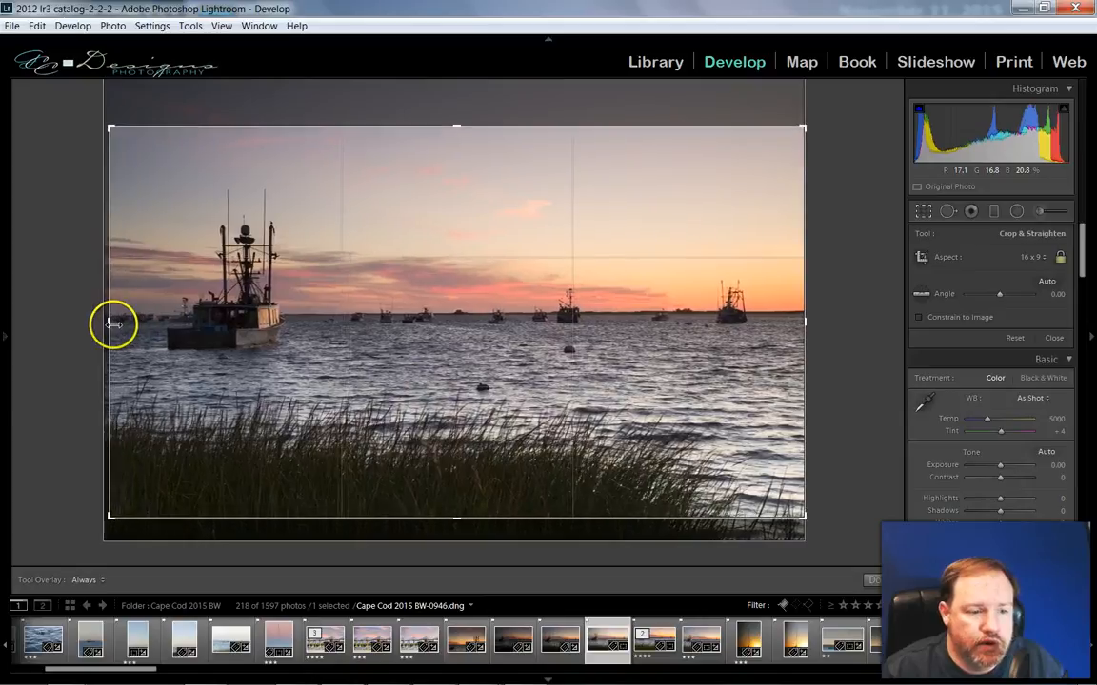
{"action": "left_click_drag", "start_coordinate": [810, 309], "coordinate": [783, 329]}
{"action": "left_click_drag", "start_coordinate": [701, 358], "coordinate": [700, 357]}
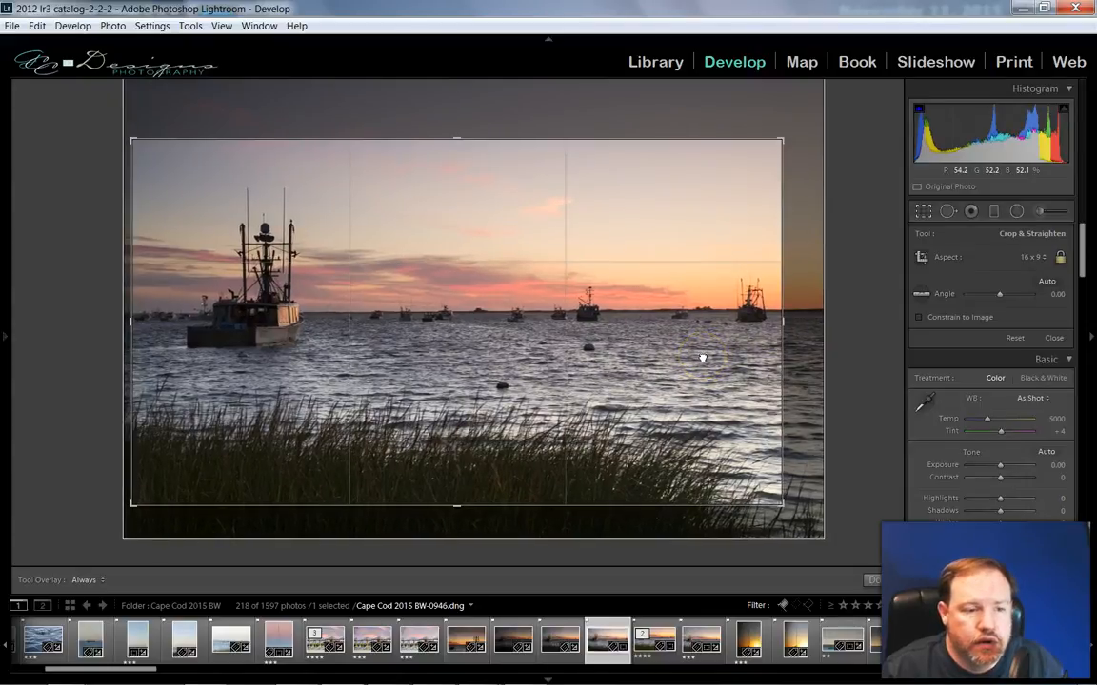
Step: Apply the 16 x 9 crop and open the next photo, Cape Cod 2015 BW-0944-HDR-Edit.tif
{"action": "left_click", "coordinate": [955, 372]}
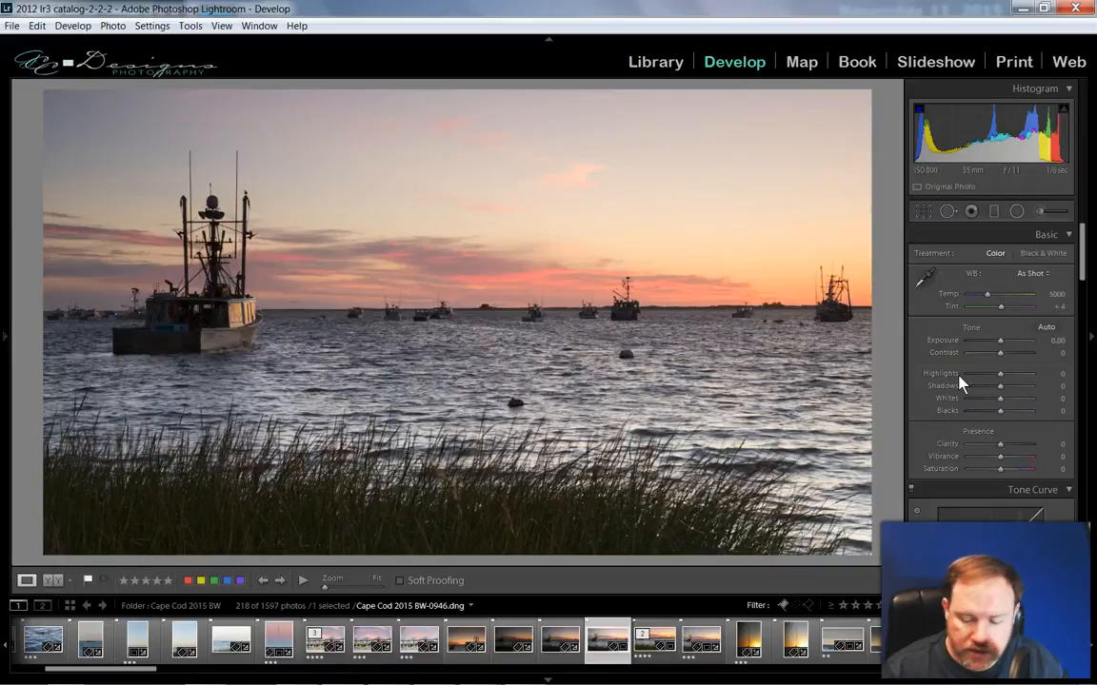
{"action": "key", "text": "Right"}
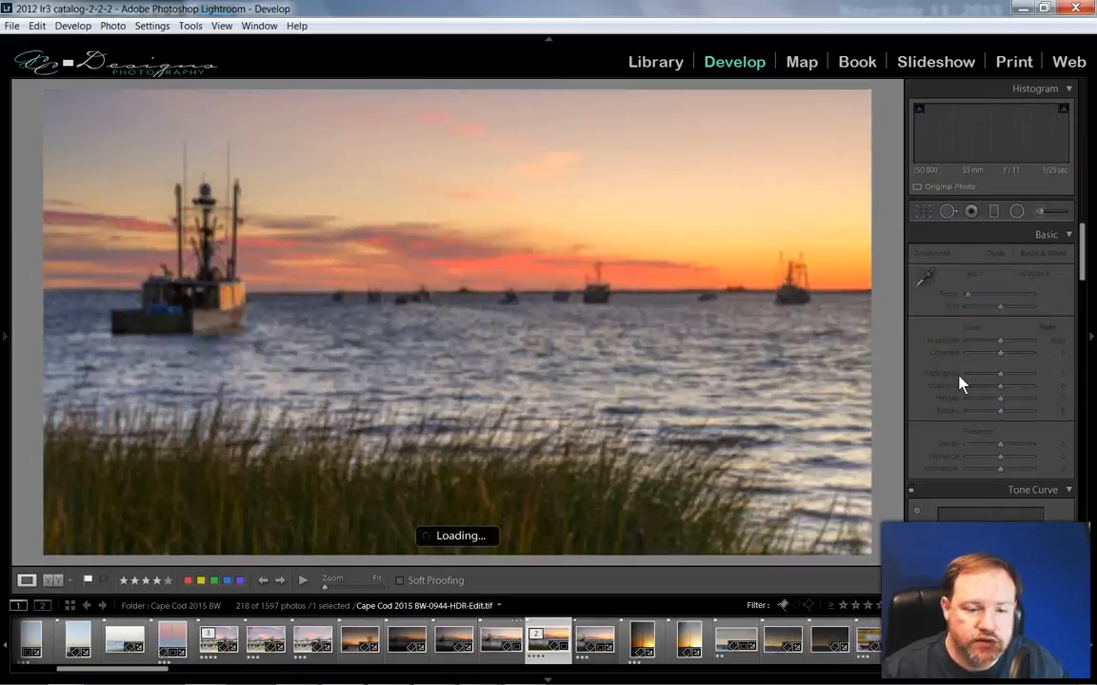